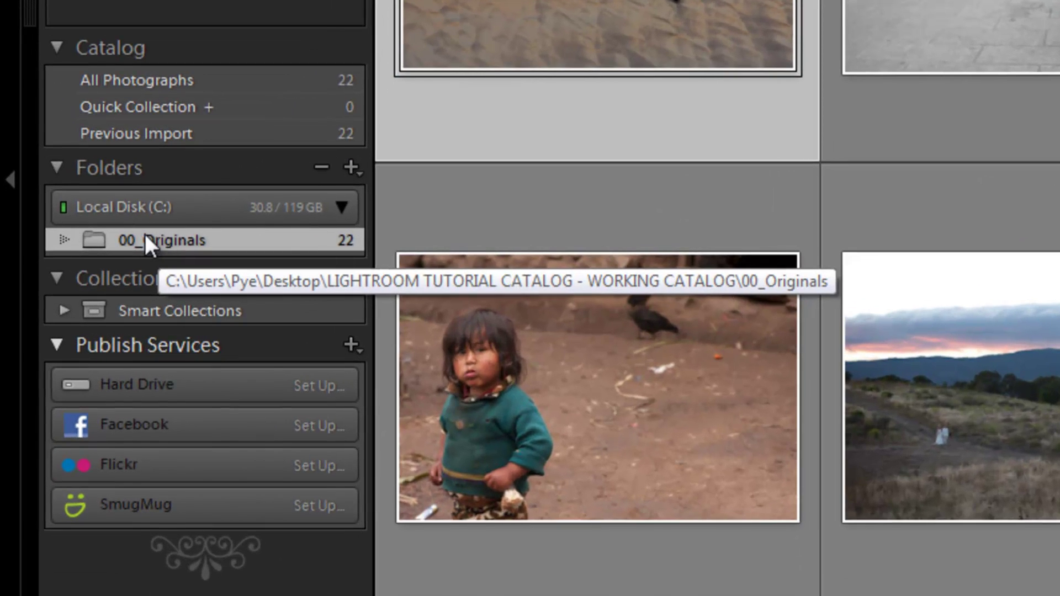
Reveal the 00_Originals folder in Windows Explorer via Show in Explorer.
{"action": "right_click", "coordinate": [145, 238]}
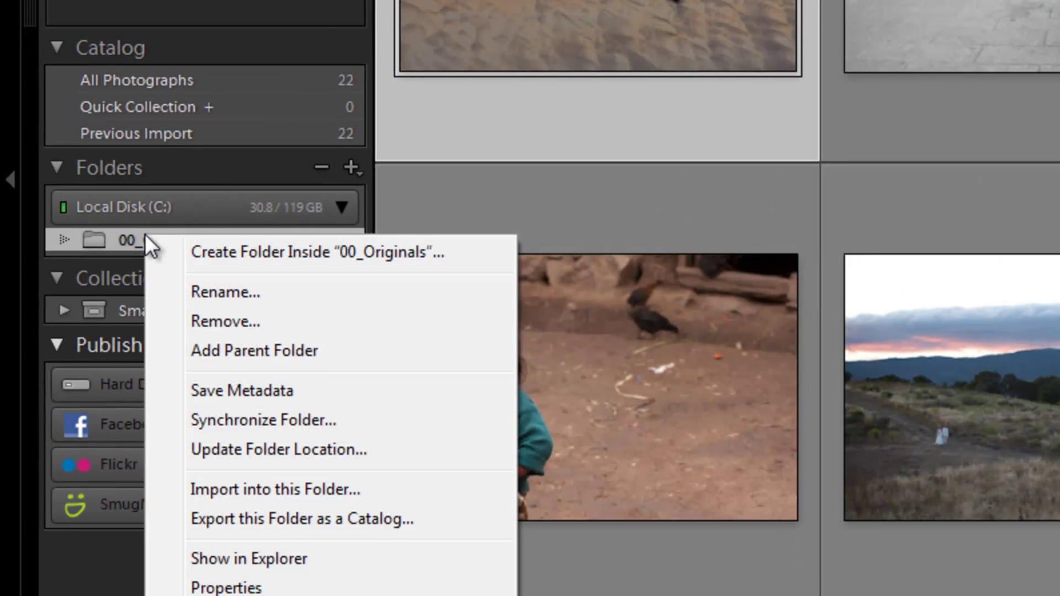
{"action": "left_click", "coordinate": [235, 558]}
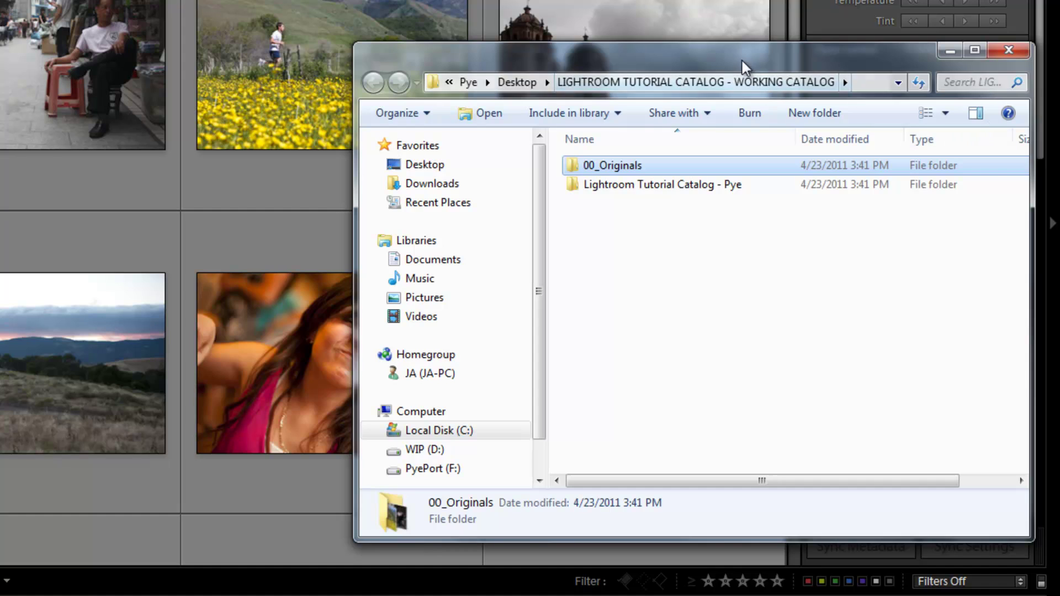
{"action": "left_click_drag", "start_coordinate": [1041, 38], "coordinate": [811, 33]}
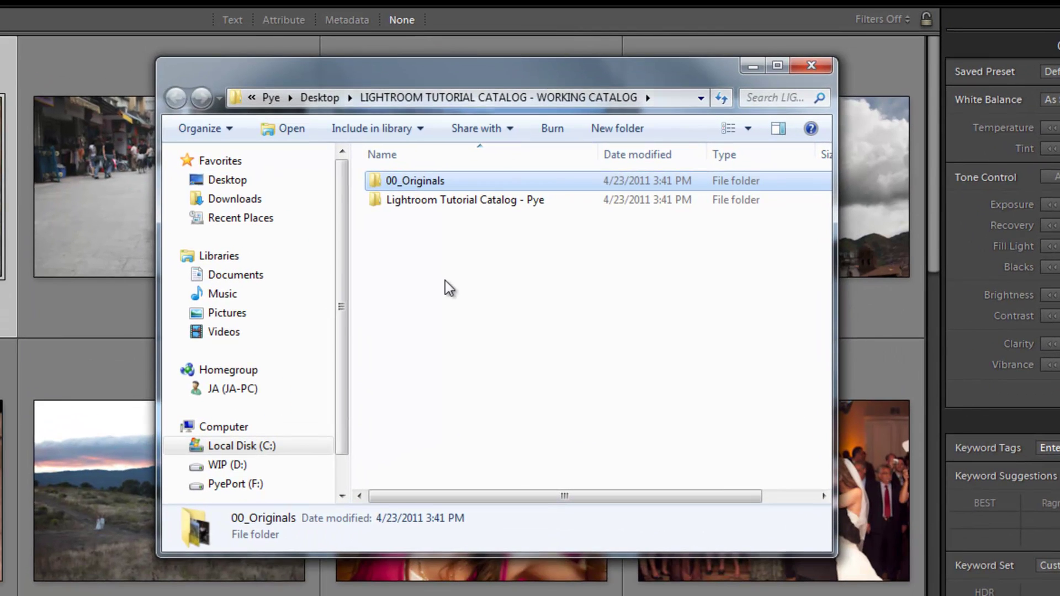
{"action": "left_click", "coordinate": [422, 260]}
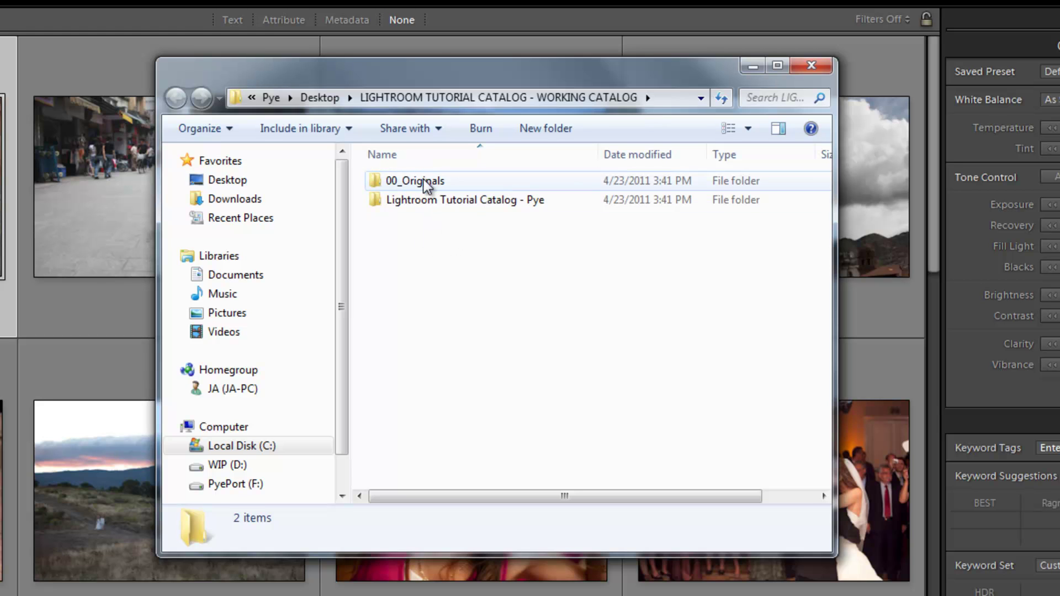
Inspect 00_Originals and the Lightroom Tutorial Catalog folder, then return to the working catalog folder.
{"action": "double_click", "coordinate": [425, 185]}
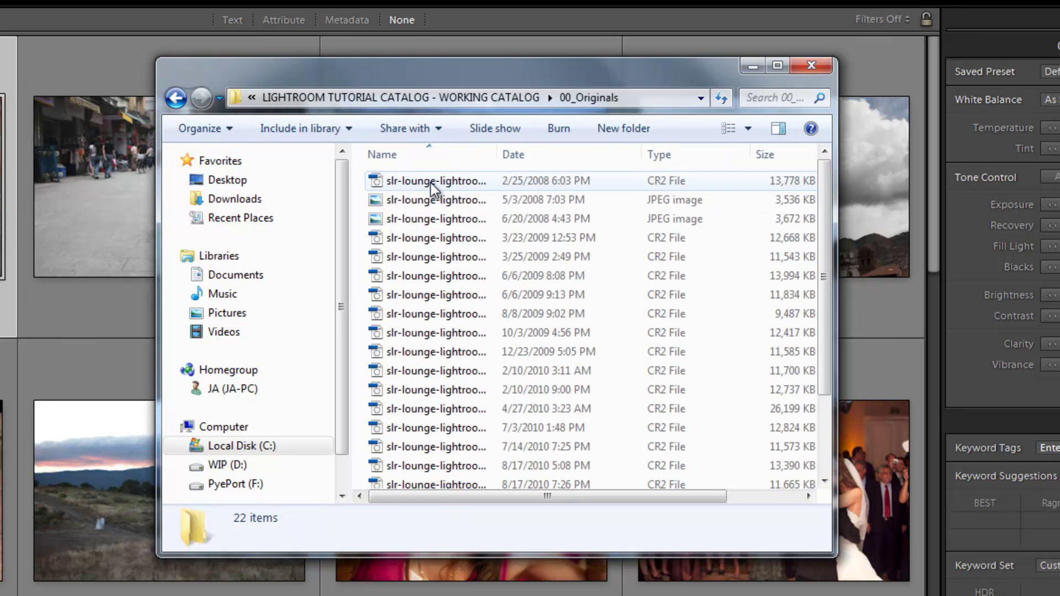
{"action": "key", "text": "BackSpace"}
{"action": "double_click", "coordinate": [476, 202]}
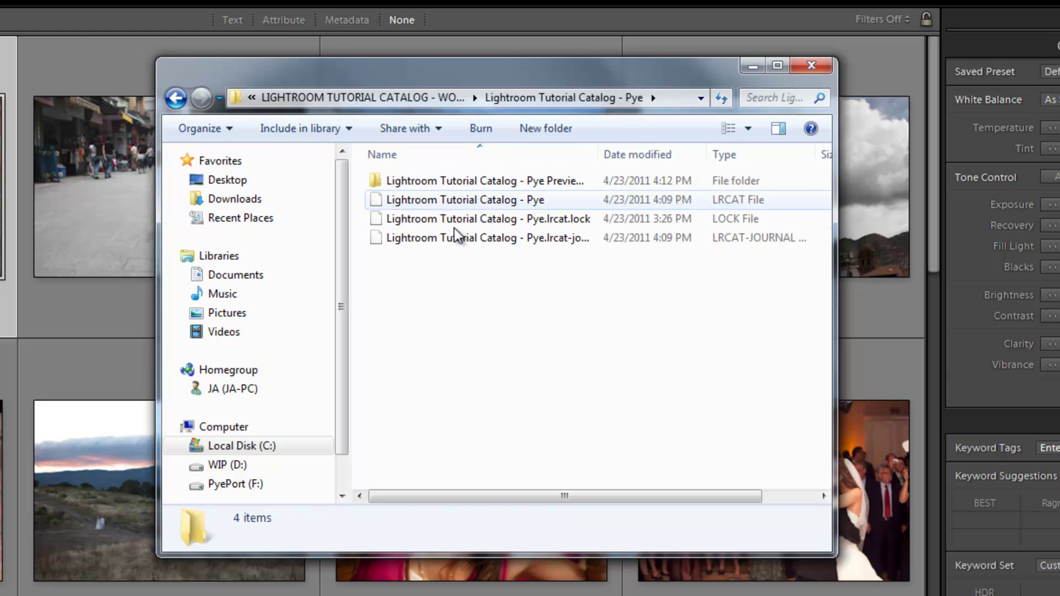
{"action": "key", "text": "BackSpace"}
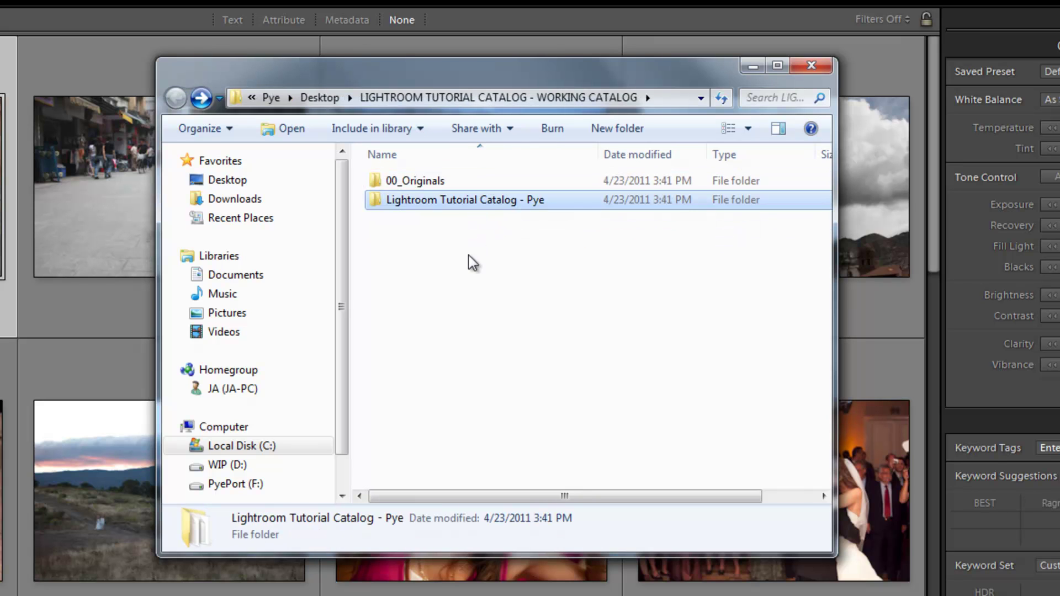
{"action": "left_click", "coordinate": [462, 264]}
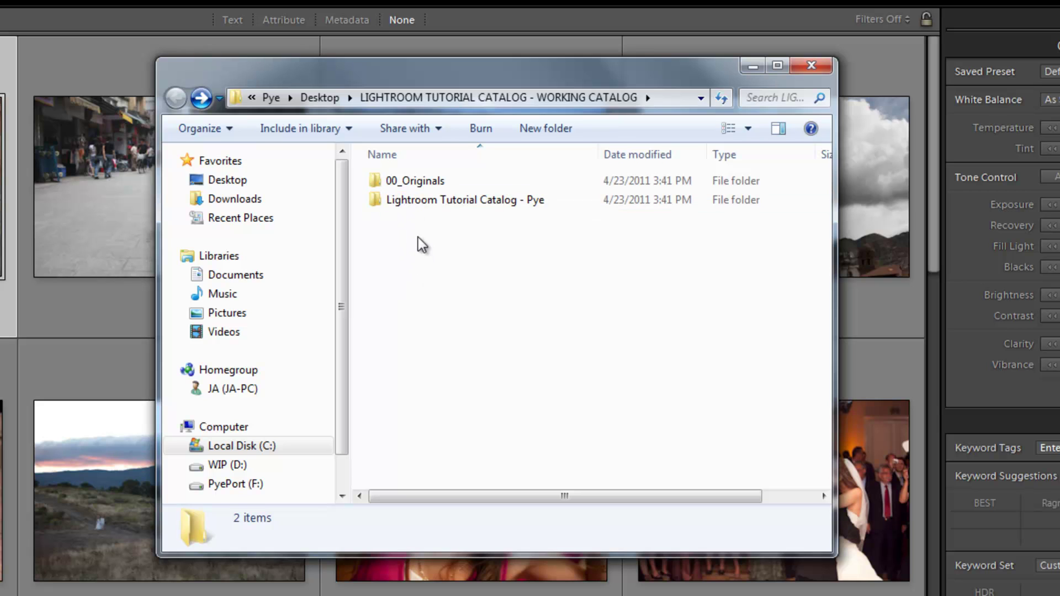
Rename the 00_Originals folder to 05_Originals in Explorer, then return to Lightroom.
{"action": "left_click", "coordinate": [411, 184]}
{"action": "left_click", "coordinate": [407, 182]}
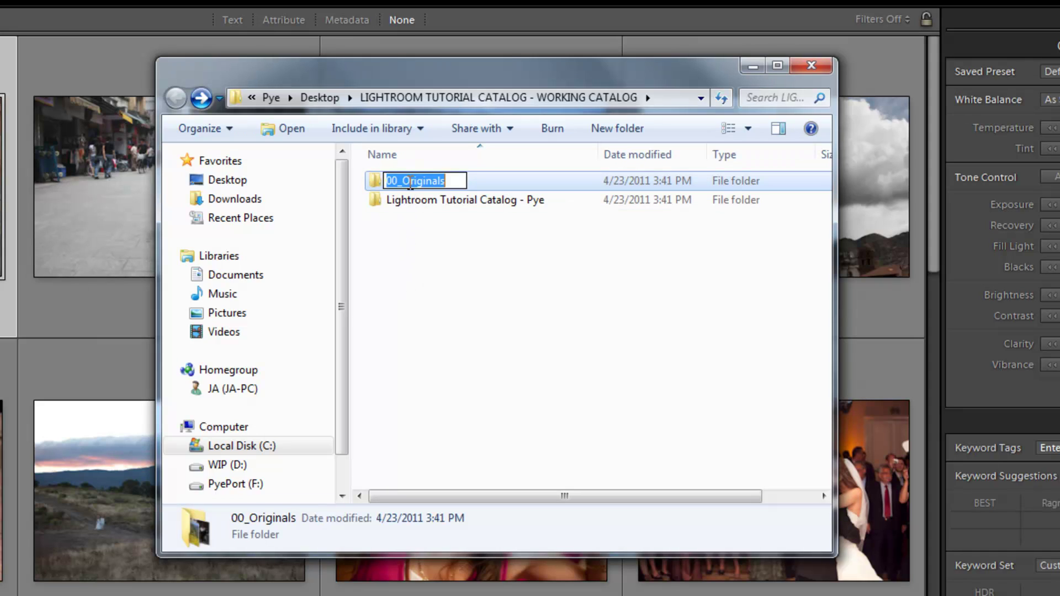
{"action": "left_click", "coordinate": [393, 182]}
{"action": "left_click_drag", "start_coordinate": [393, 183], "coordinate": [399, 182]}
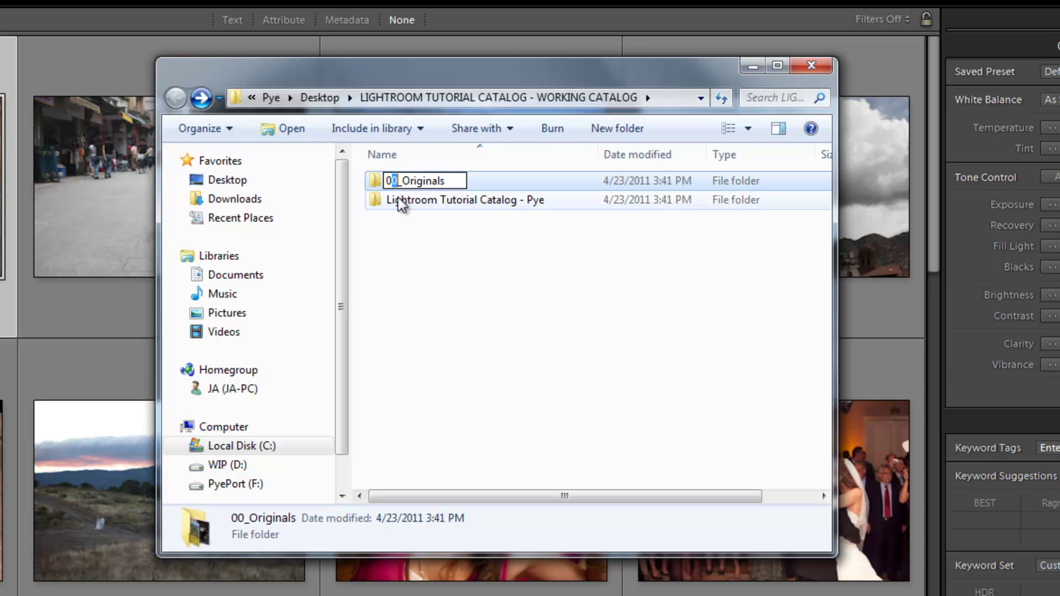
{"action": "type", "text": "5"}
{"action": "left_click", "coordinate": [433, 249]}
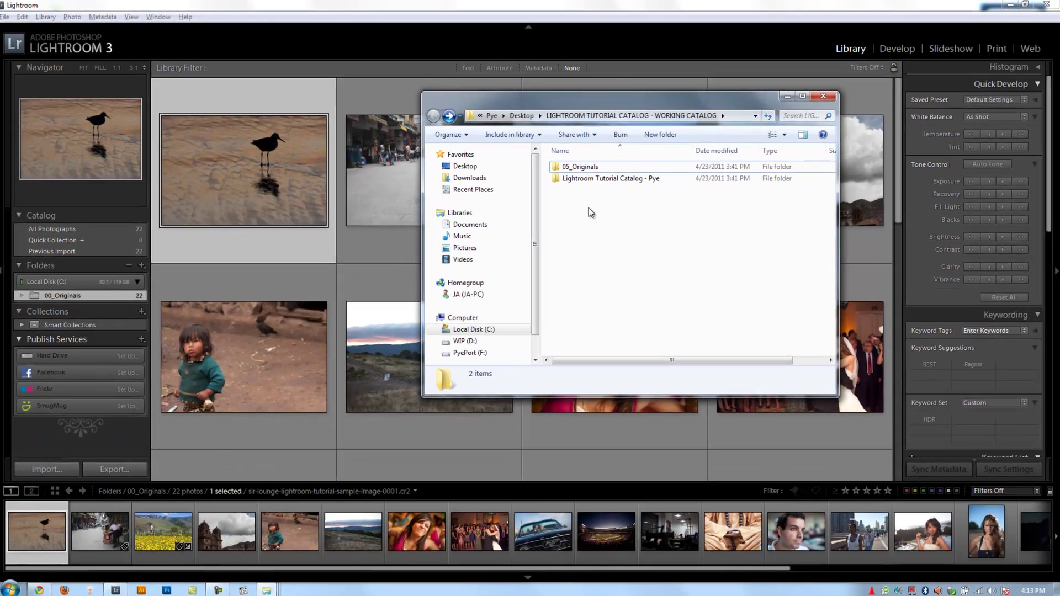
{"action": "left_click", "coordinate": [292, 157]}
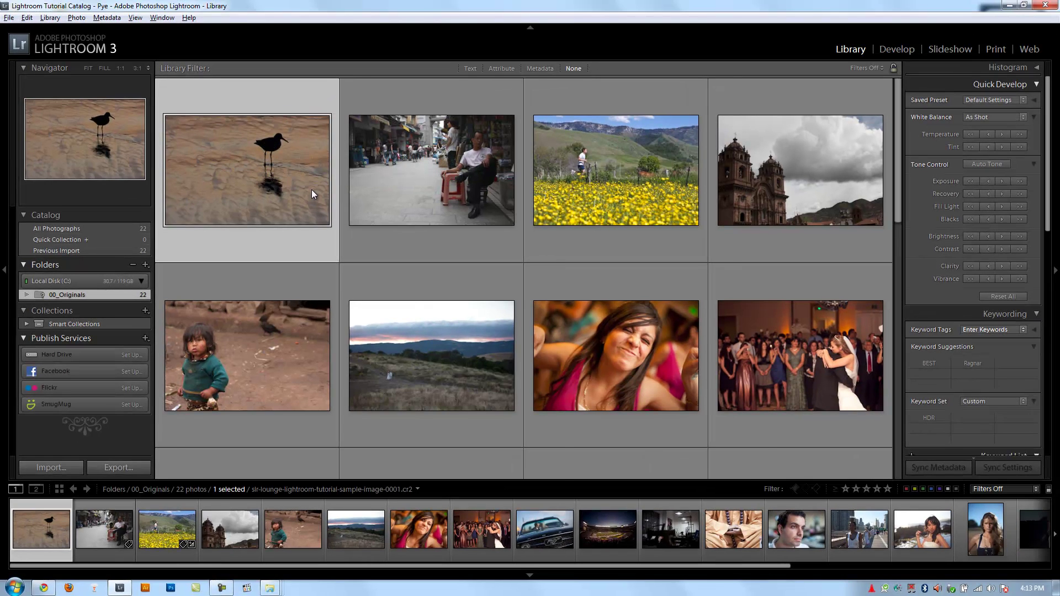
Show grid index numbers and badges, then try exporting the flower photo and dismiss the missing-files error.
{"action": "key", "text": "j"}
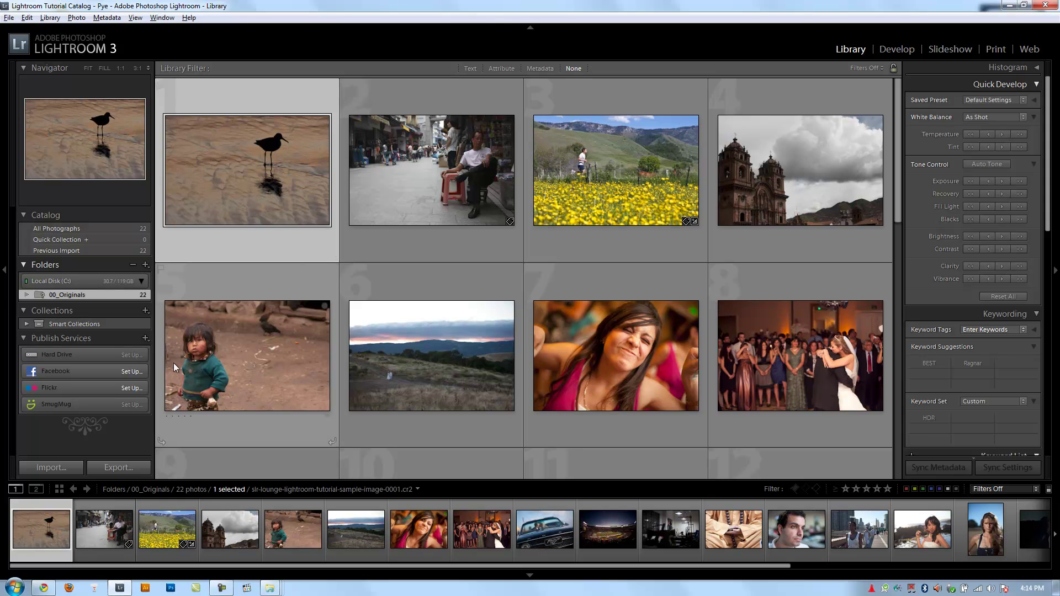
{"action": "left_click", "coordinate": [140, 515]}
{"action": "left_click", "coordinate": [119, 467]}
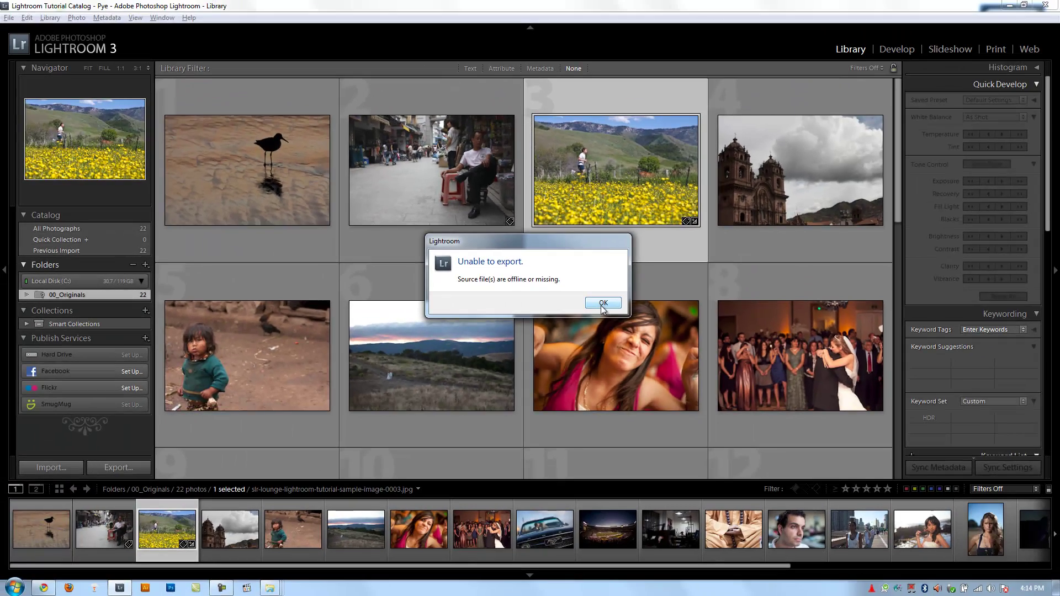
{"action": "left_click", "coordinate": [746, 402]}
Select the bird photo and switch to Explorer, selecting the 05_Originals folder.
{"action": "left_click", "coordinate": [272, 204]}
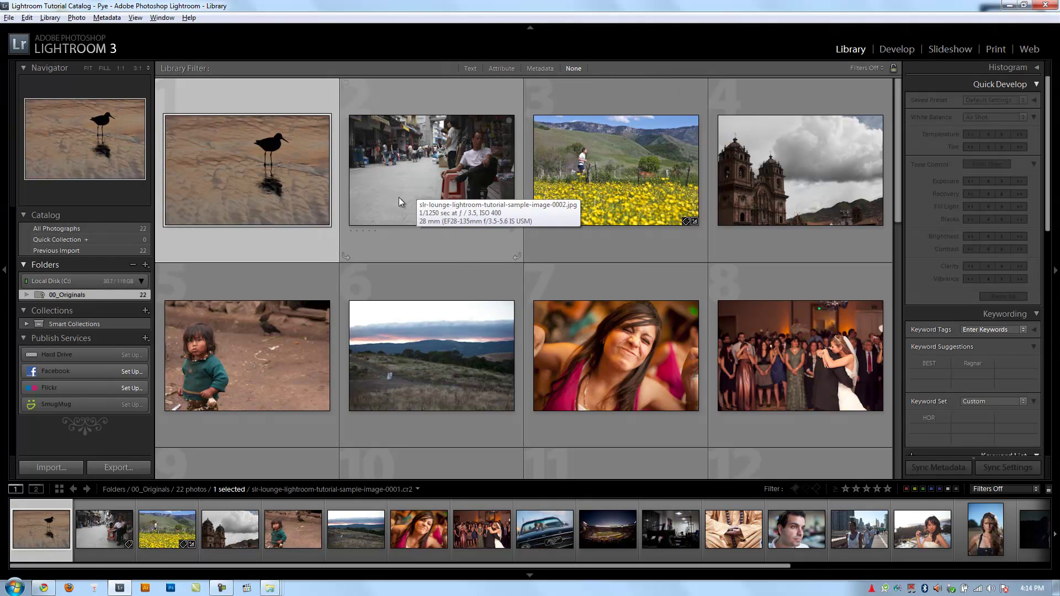
{"action": "key", "text": "alt"}
{"action": "key", "text": "alt+Tab"}
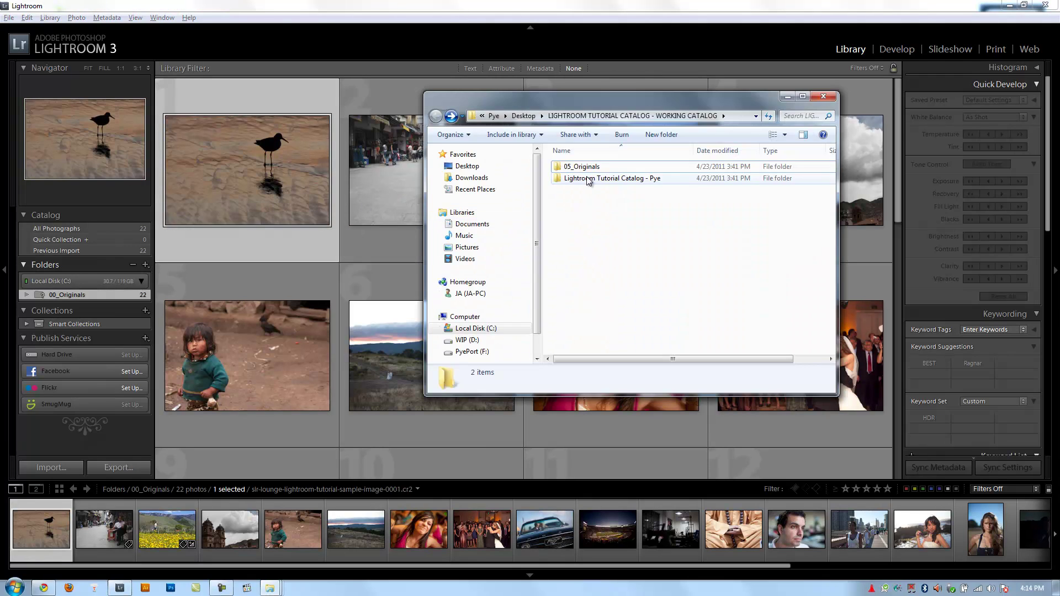
{"action": "left_click", "coordinate": [597, 166]}
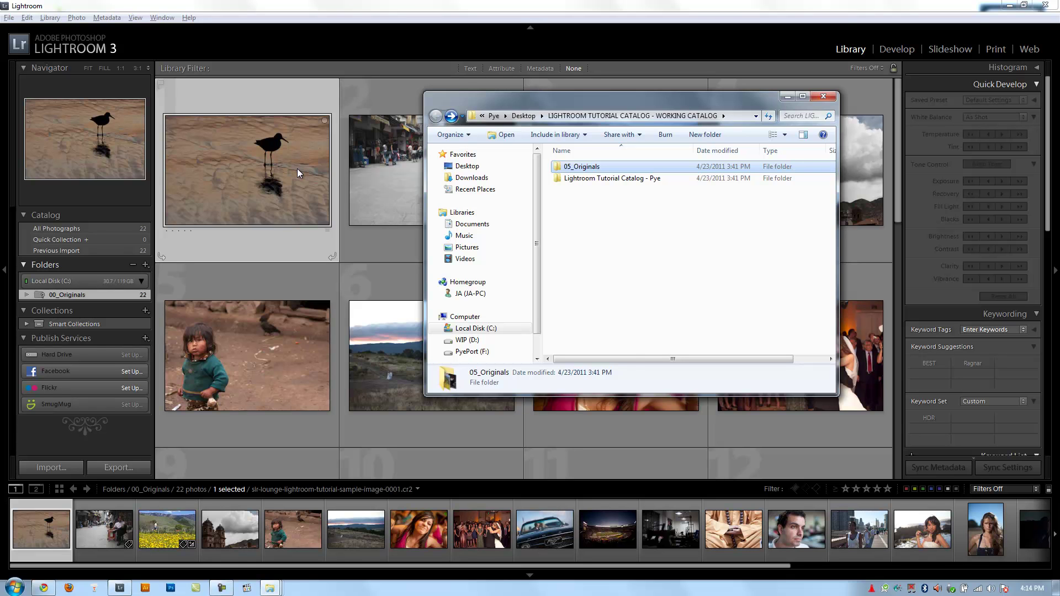
Use Find Missing Folder to relink 00_Originals to 05_Originals in the working catalog folder.
{"action": "left_click", "coordinate": [297, 168]}
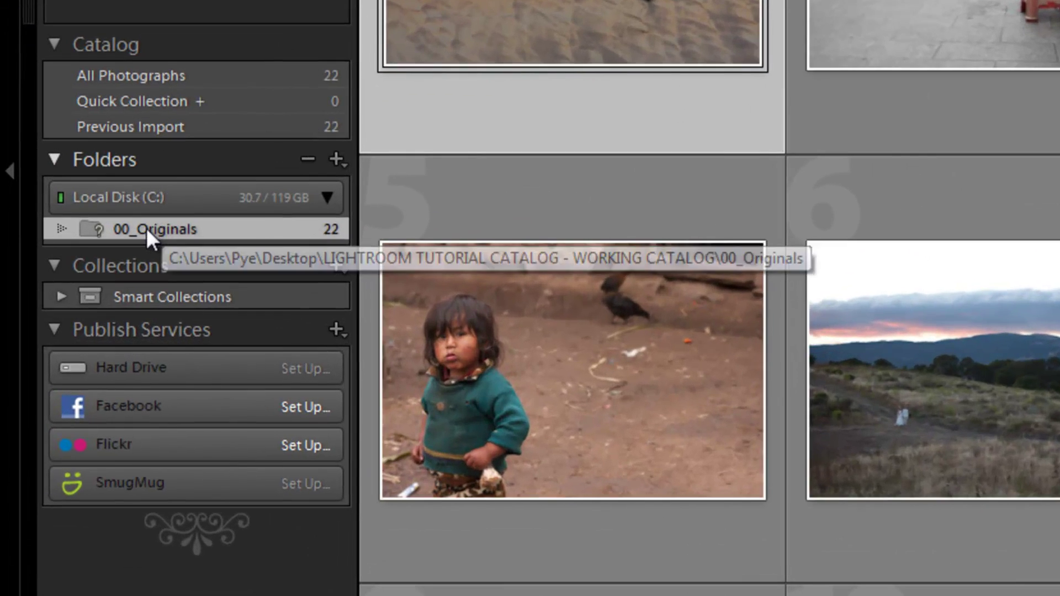
{"action": "right_click", "coordinate": [132, 239]}
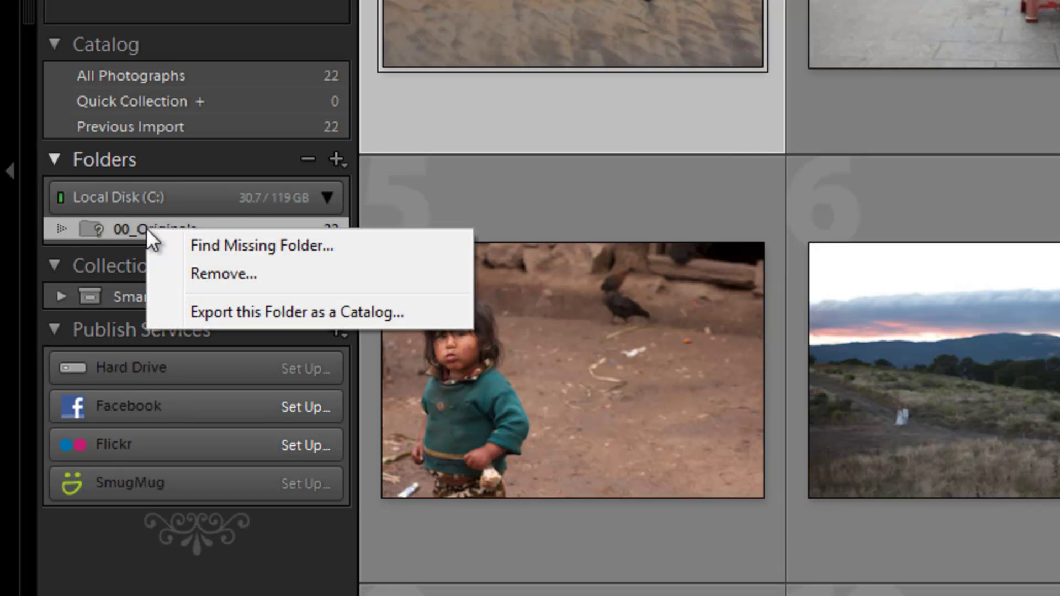
{"action": "left_click", "coordinate": [207, 246]}
{"action": "scroll", "coordinate": [497, 355], "scroll_direction": "down", "scroll_amount": 1}
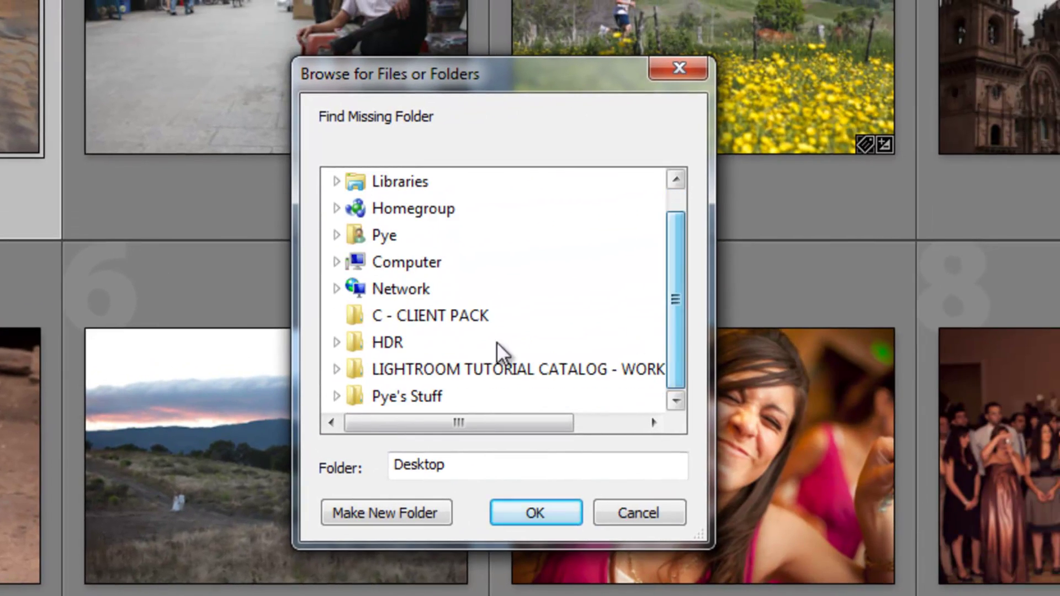
{"action": "double_click", "coordinate": [508, 396]}
{"action": "scroll", "coordinate": [681, 307], "scroll_direction": "down", "scroll_amount": 1}
{"action": "left_click_drag", "start_coordinate": [491, 423], "coordinate": [404, 439]}
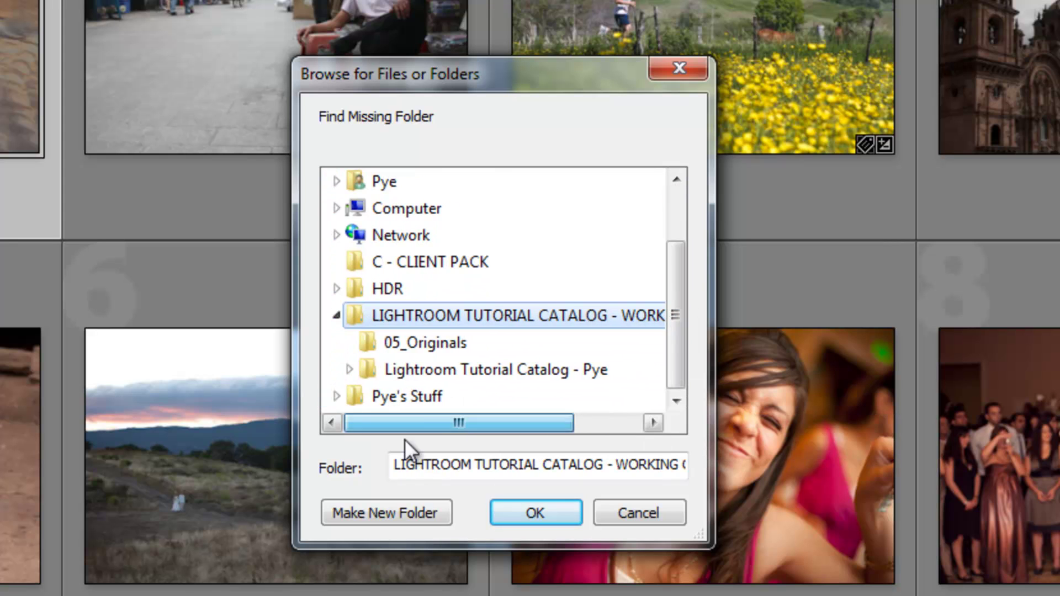
{"action": "left_click", "coordinate": [411, 347]}
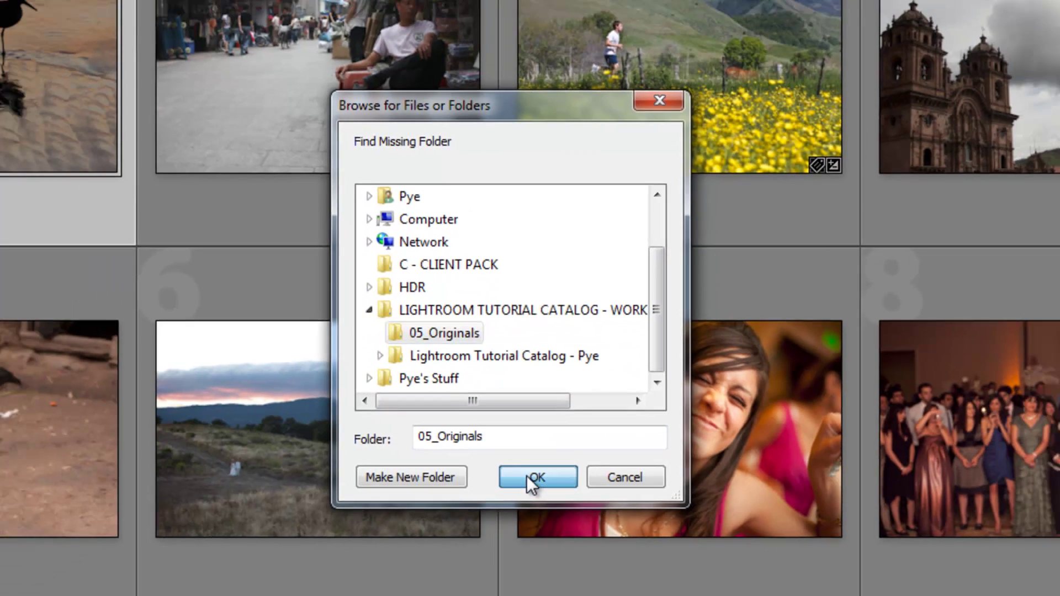
{"action": "left_click", "coordinate": [539, 500]}
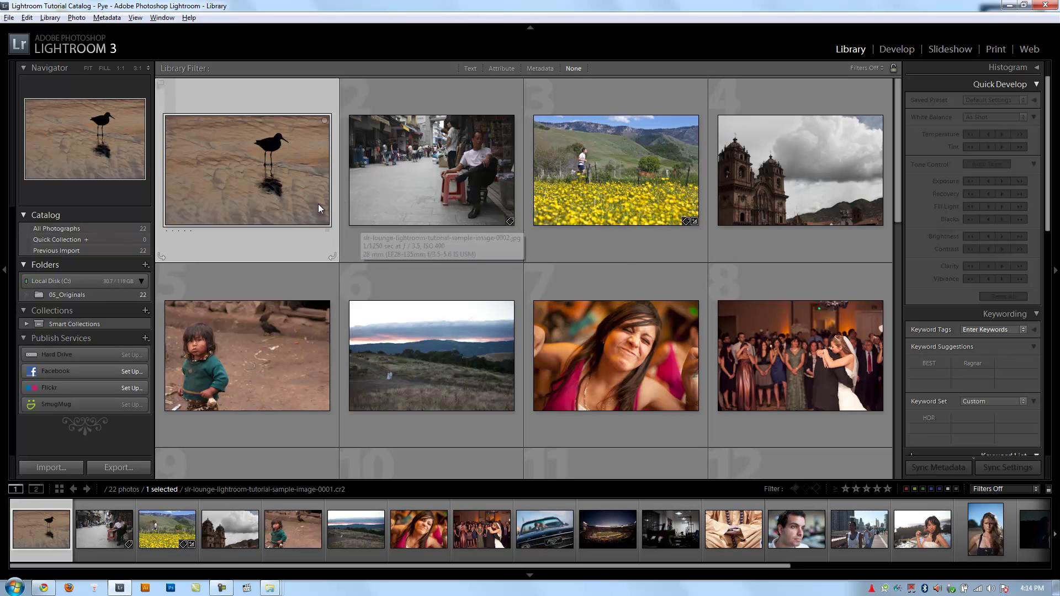
{"action": "key", "text": "alt+Tab"}
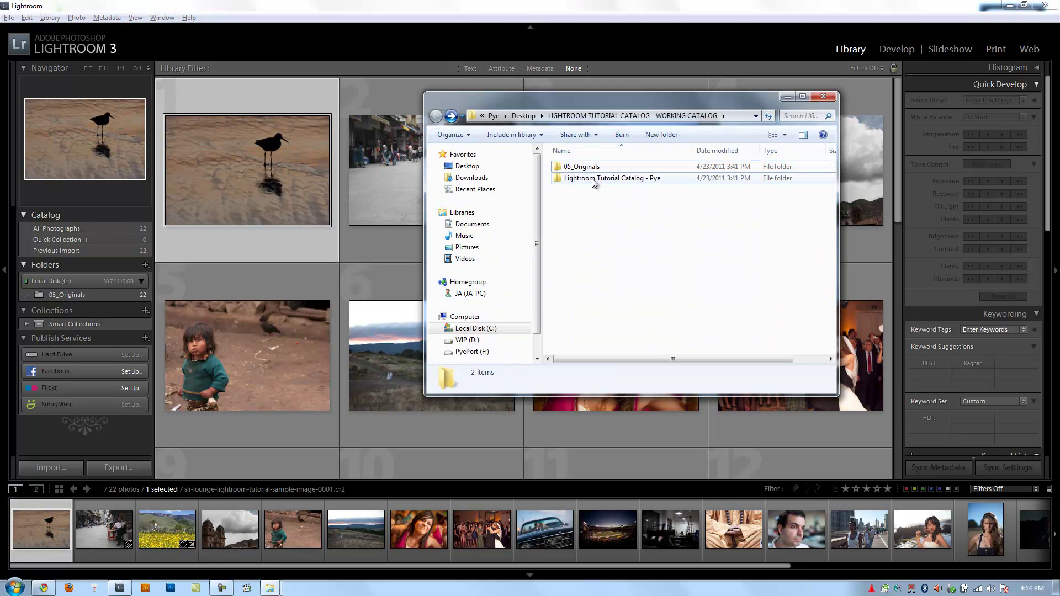
{"action": "left_click", "coordinate": [590, 167]}
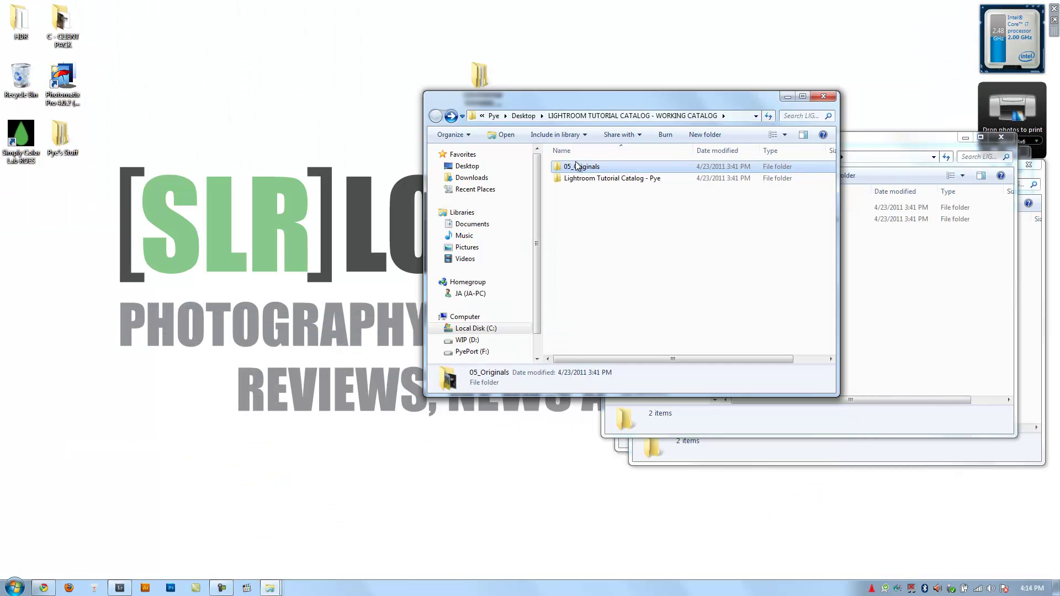
{"action": "left_click_drag", "start_coordinate": [576, 166], "coordinate": [605, 77]}
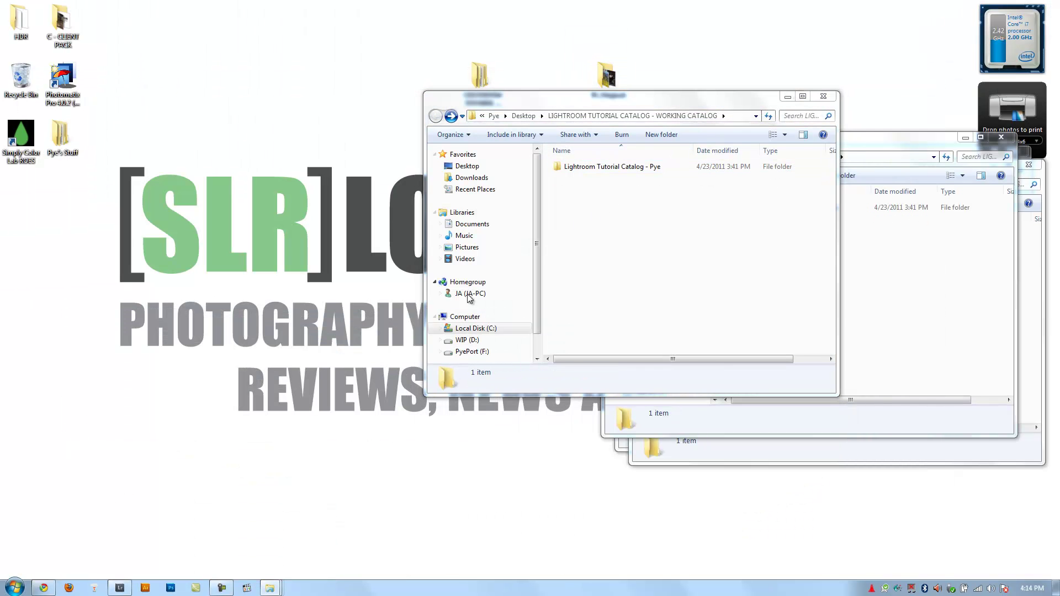
{"action": "key", "text": "alt+Tab"}
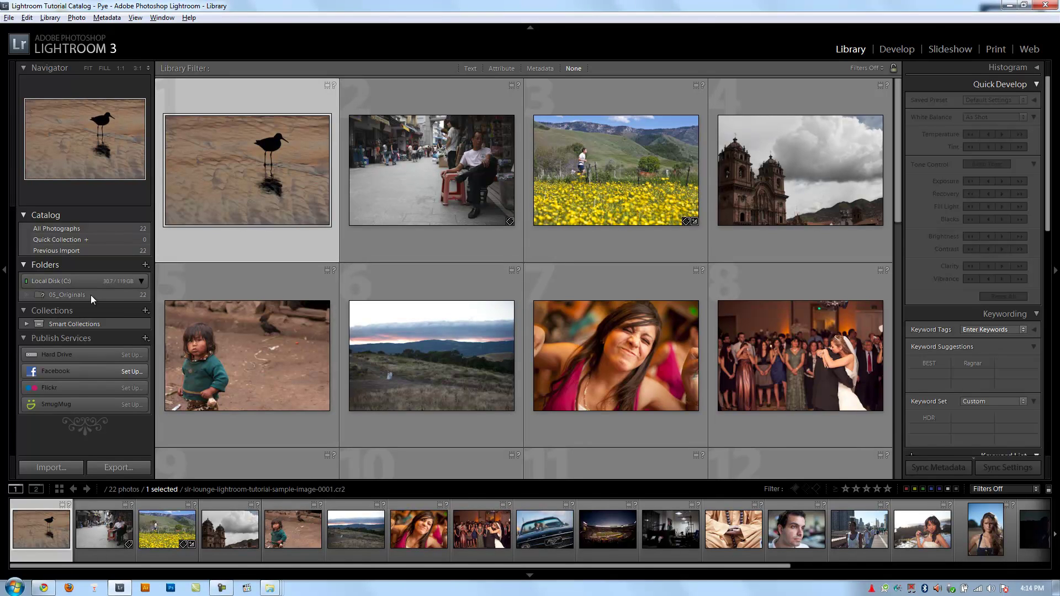
{"action": "left_click", "coordinate": [1009, 6]}
{"action": "left_click_drag", "start_coordinate": [594, 101], "coordinate": [503, 132]}
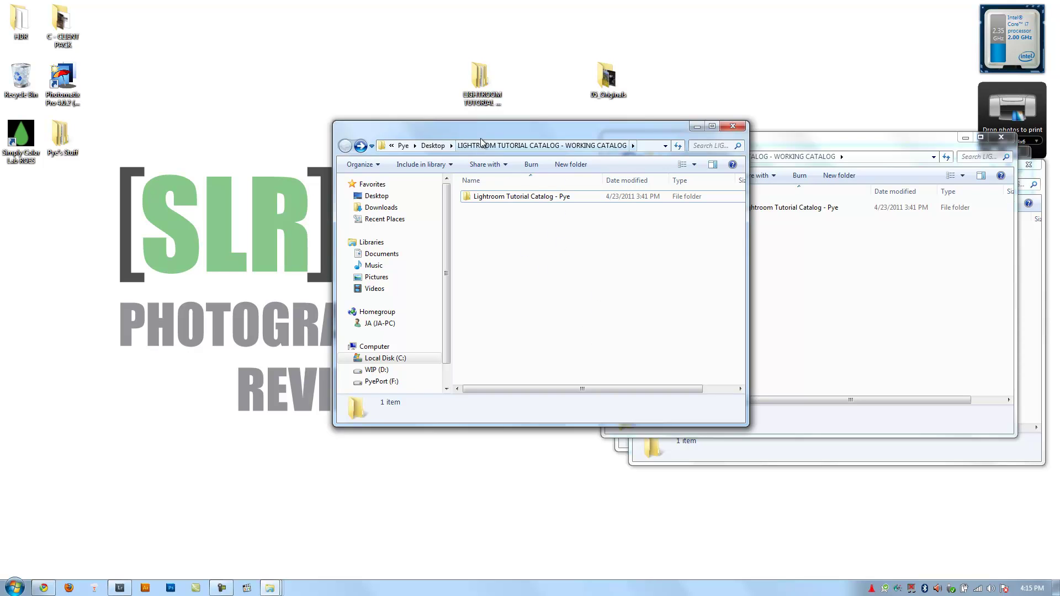
{"action": "left_click_drag", "start_coordinate": [442, 27], "coordinate": [631, 108]}
{"action": "left_click_drag", "start_coordinate": [523, 32], "coordinate": [299, 83]}
{"action": "mouse_move", "coordinate": [564, 62]}
{"action": "left_mouse_down"}
{"action": "mouse_move", "coordinate": [646, 113]}
{"action": "mouse_move", "coordinate": [499, 57]}
{"action": "mouse_move", "coordinate": [551, 65]}
{"action": "left_mouse_up"}
{"action": "left_click", "coordinate": [551, 65]}
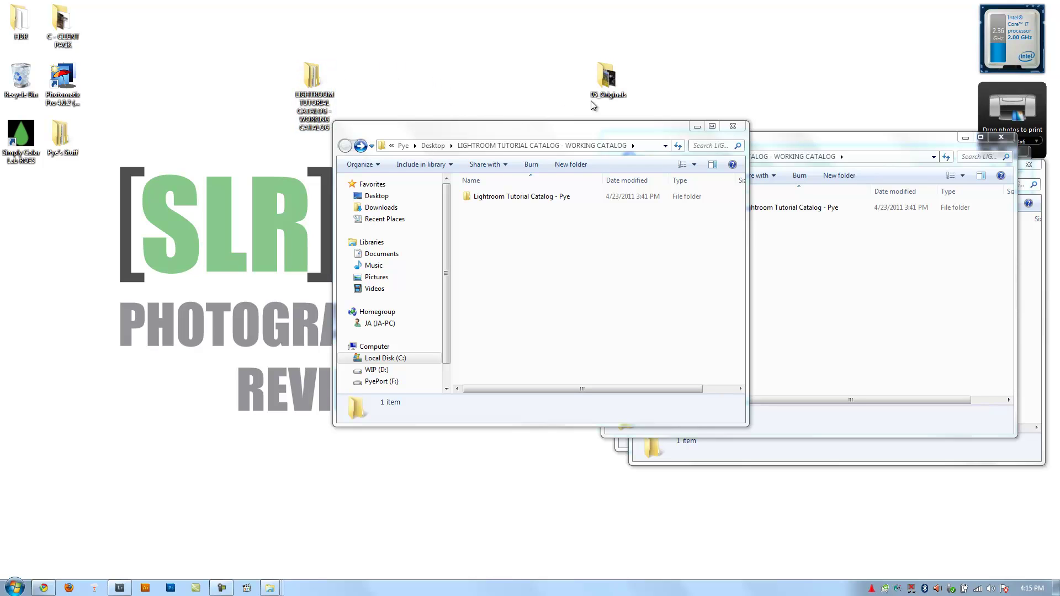
{"action": "left_click_drag", "start_coordinate": [602, 85], "coordinate": [527, 244]}
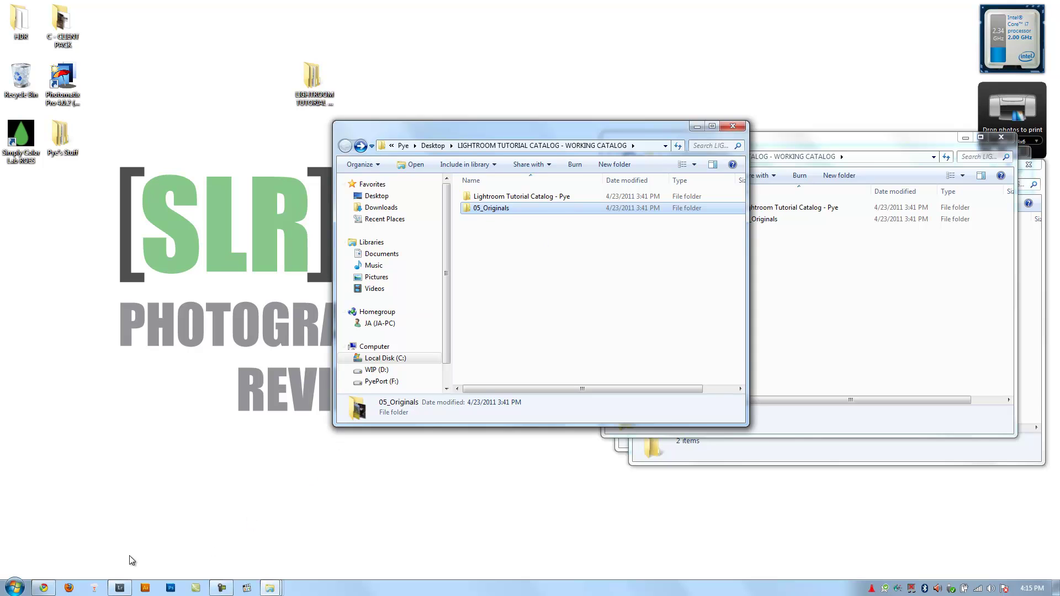
{"action": "left_click", "coordinate": [119, 587]}
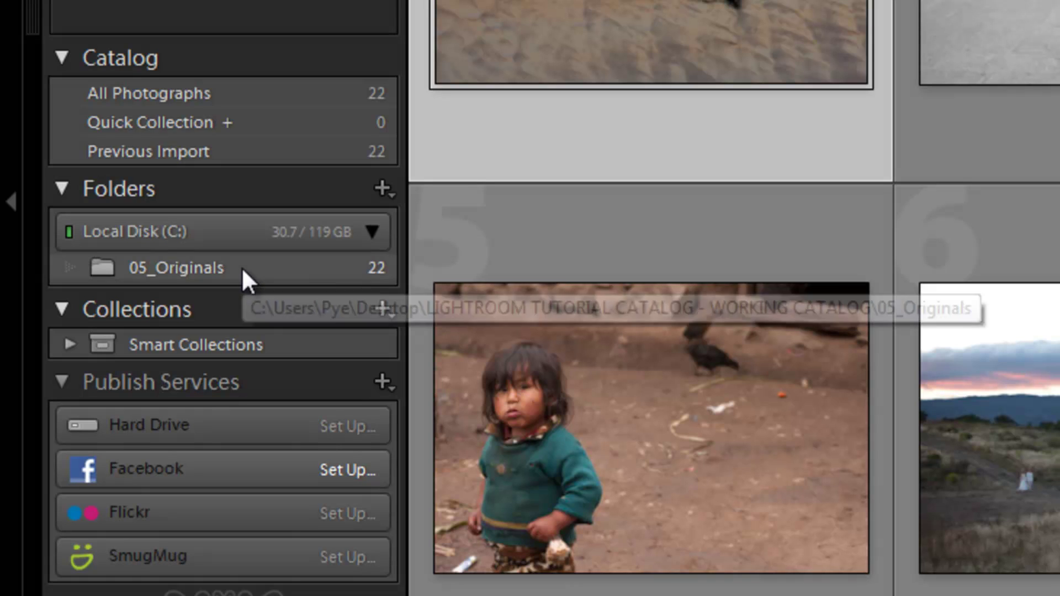
Rename 05_Originals back to 00_Originals in the Folders panel and check it in Explorer.
{"action": "left_click", "coordinate": [217, 261]}
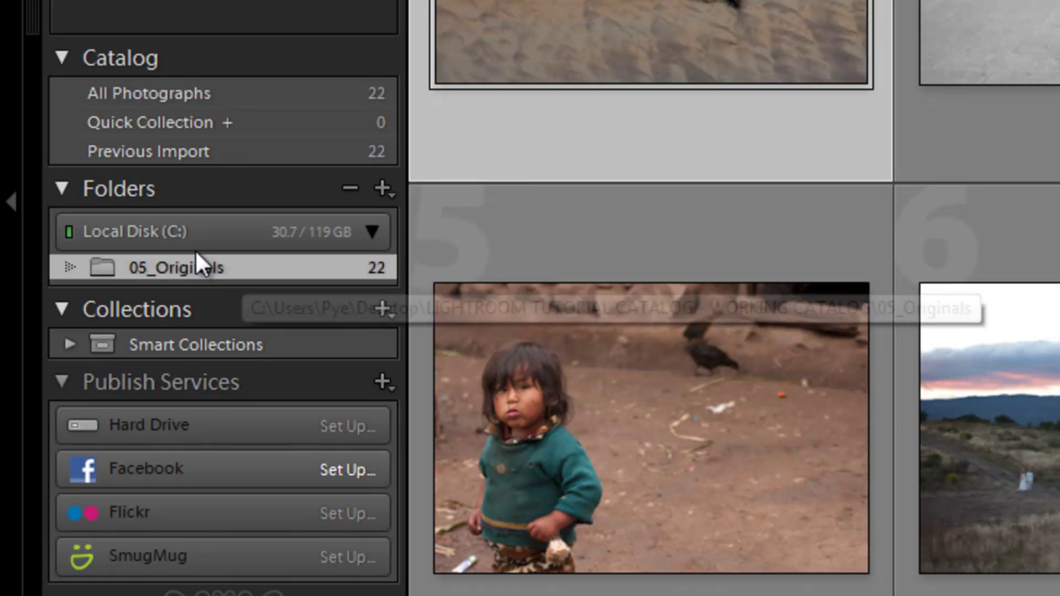
{"action": "right_click", "coordinate": [164, 269]}
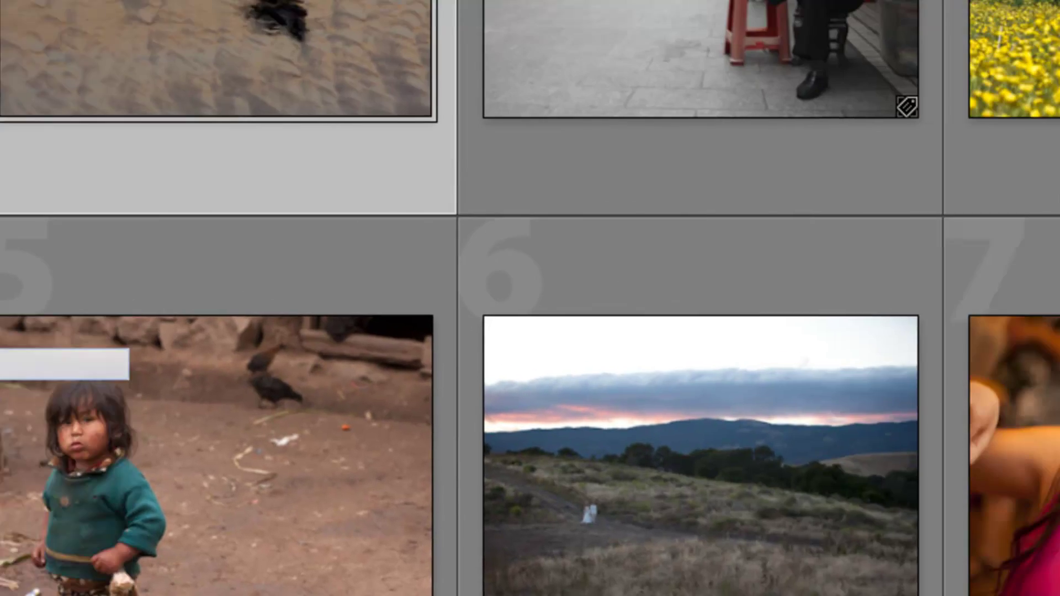
{"action": "left_click", "coordinate": [104, 373]}
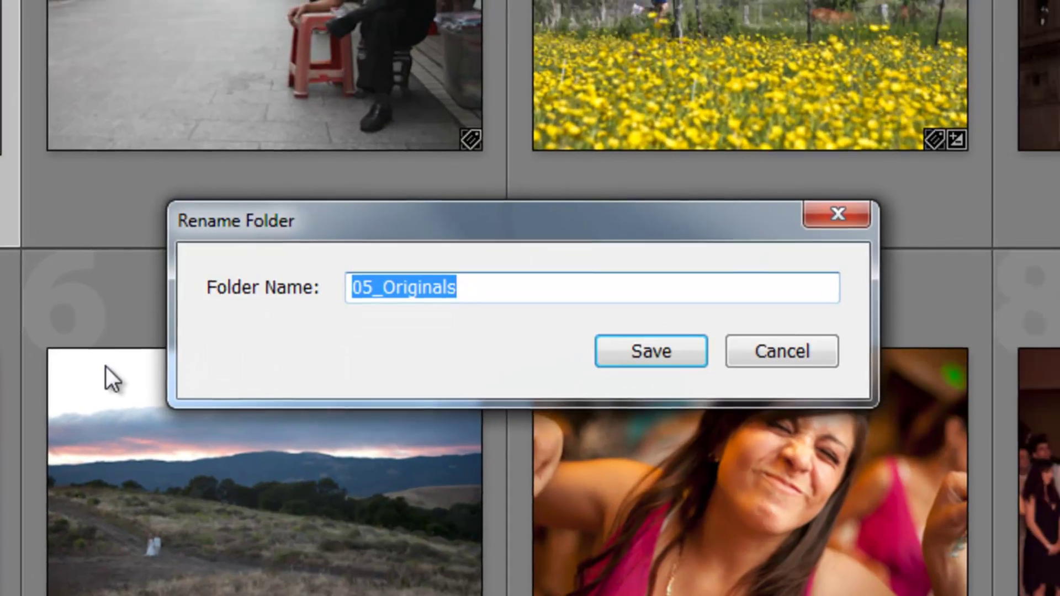
{"action": "left_click", "coordinate": [362, 288]}
{"action": "key", "text": "BackSpace"}
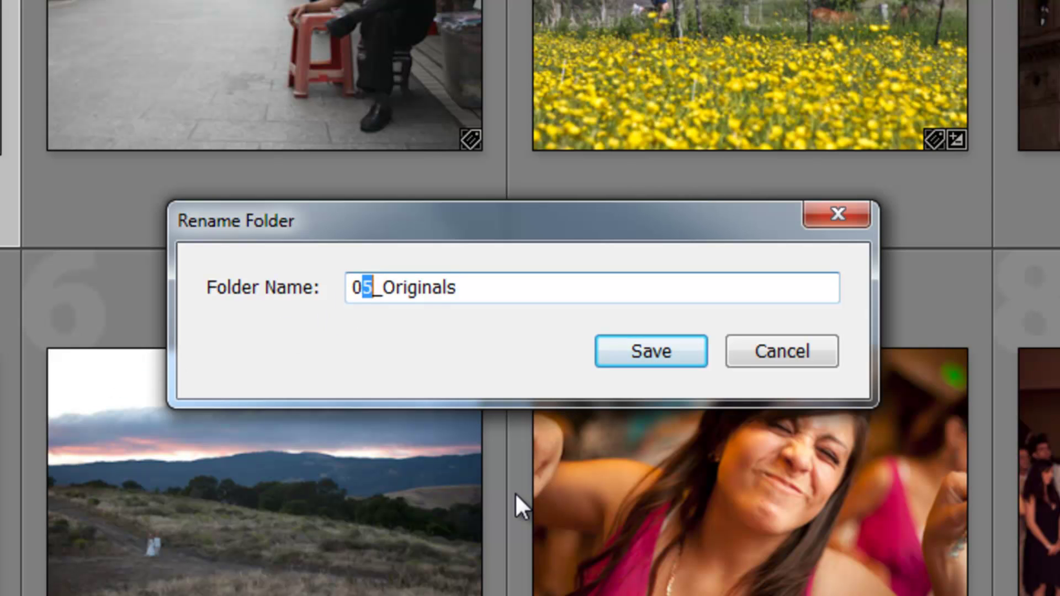
{"action": "type", "text": "-0"}
{"action": "key", "text": "BackSpace"}
{"action": "key", "text": "BackSpace"}
{"action": "type", "text": "0"}
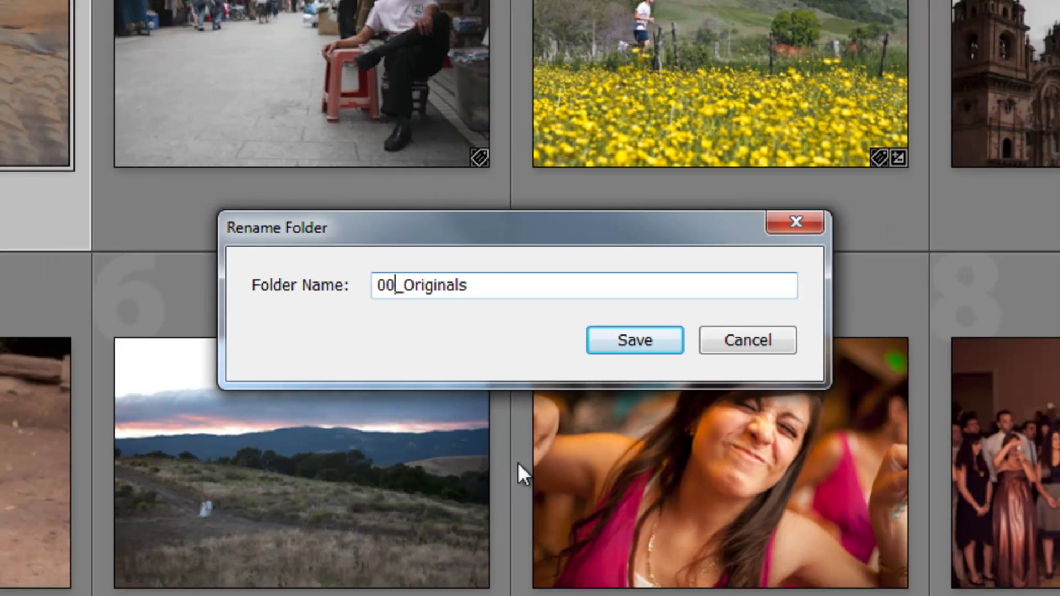
{"action": "key", "text": "Return"}
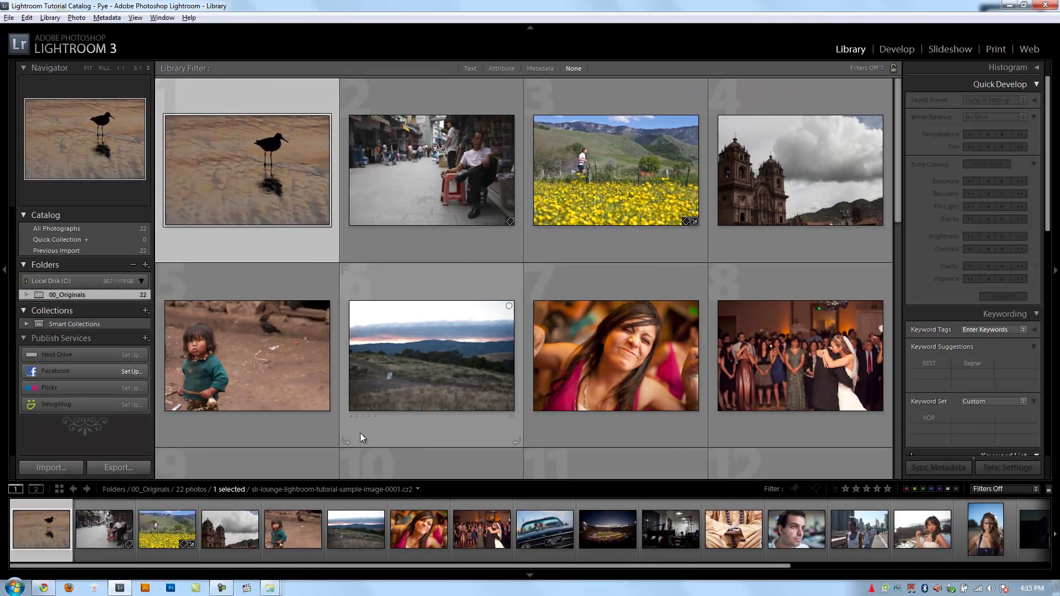
{"action": "key", "text": "alt+Tab"}
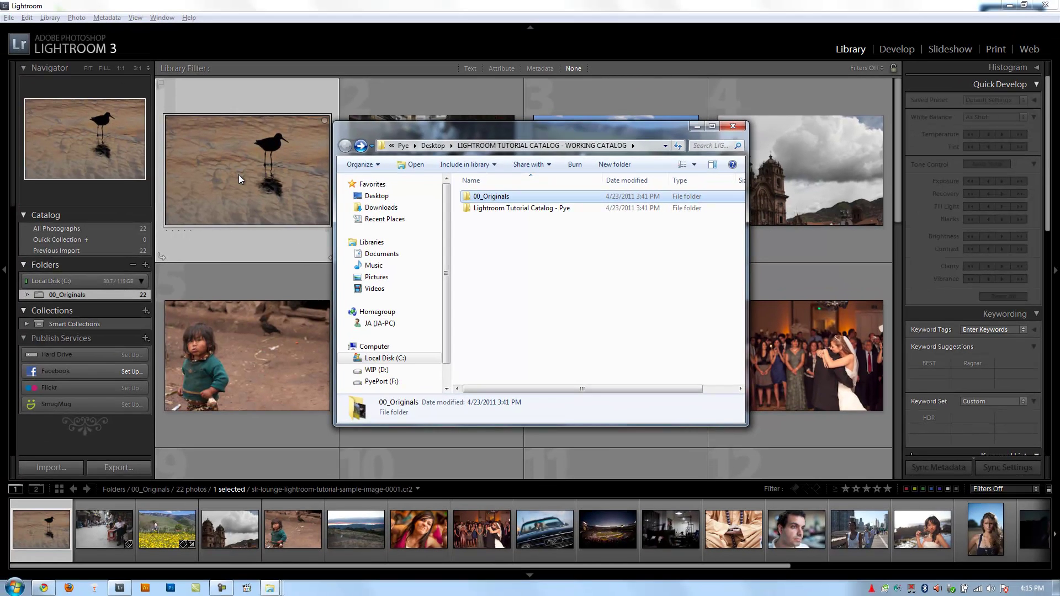
Close the Explorer window and click through the first two photos in the Lightroom grid.
{"action": "left_click", "coordinate": [216, 196]}
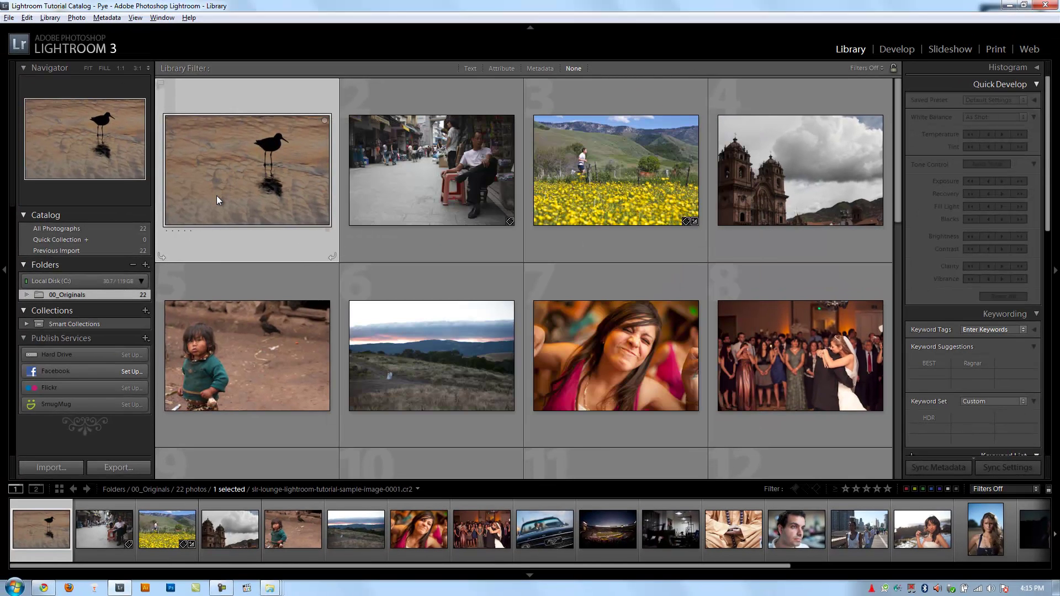
{"action": "left_click", "coordinate": [411, 169]}
{"action": "left_click", "coordinate": [269, 184]}
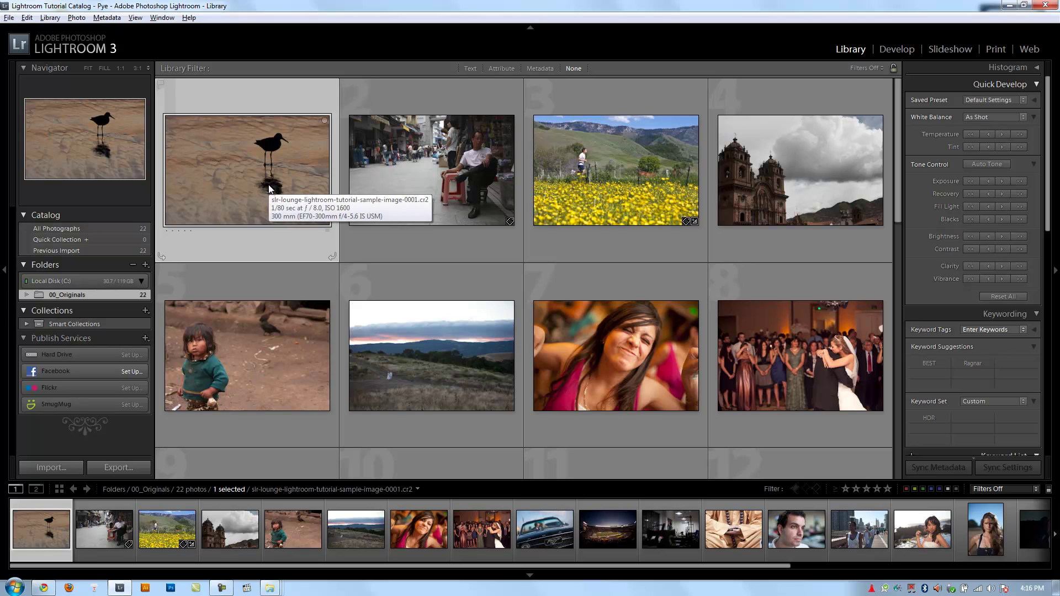